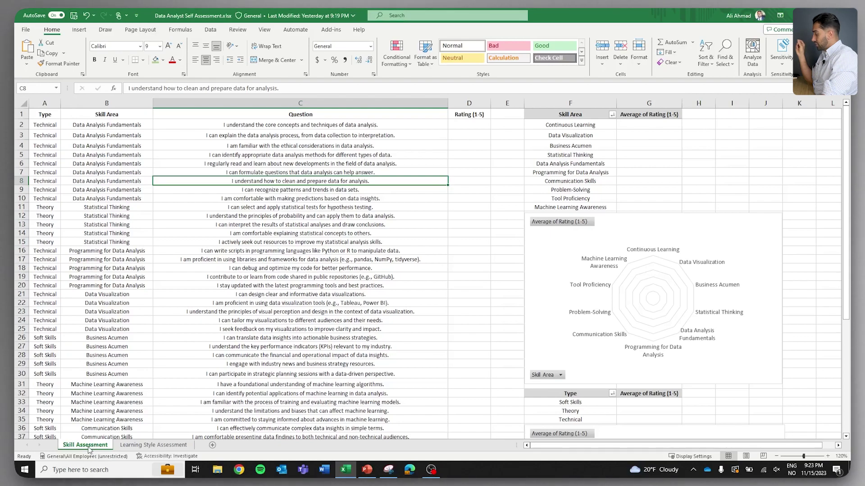
Look over both assessment sheets, then examine the Type, Skill Area and Question columns of the skill assessment
{"action": "left_click", "coordinate": [128, 453]}
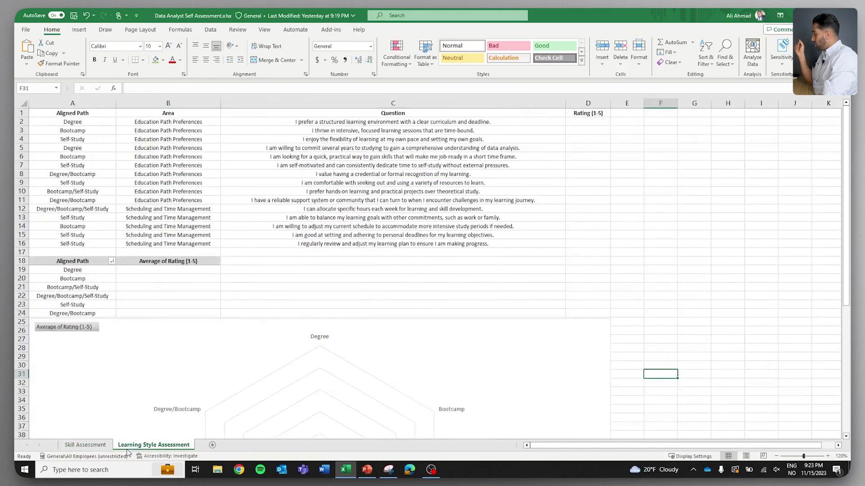
{"action": "left_click", "coordinate": [107, 447]}
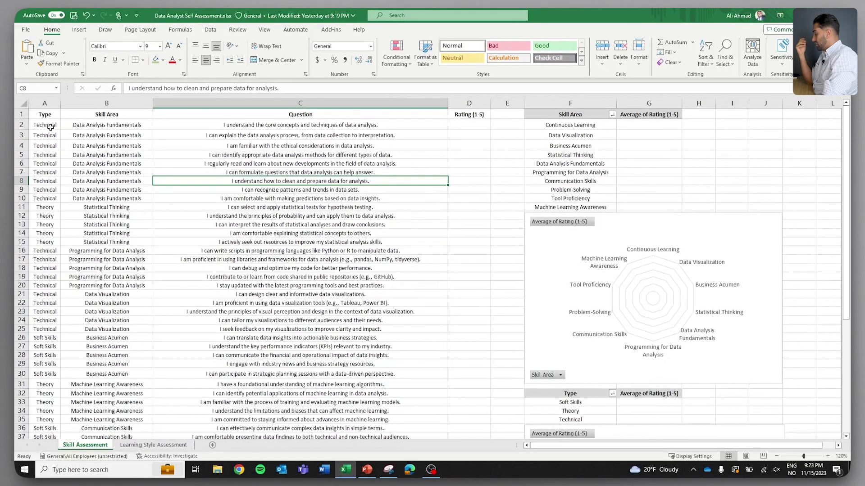
{"action": "left_click_drag", "start_coordinate": [50, 127], "coordinate": [48, 199]}
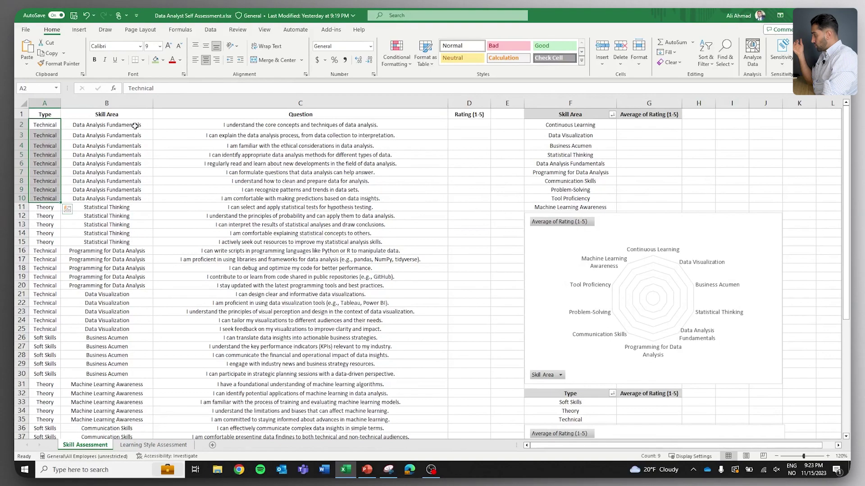
{"action": "left_click_drag", "start_coordinate": [130, 126], "coordinate": [139, 197]}
{"action": "left_click", "coordinate": [273, 134]}
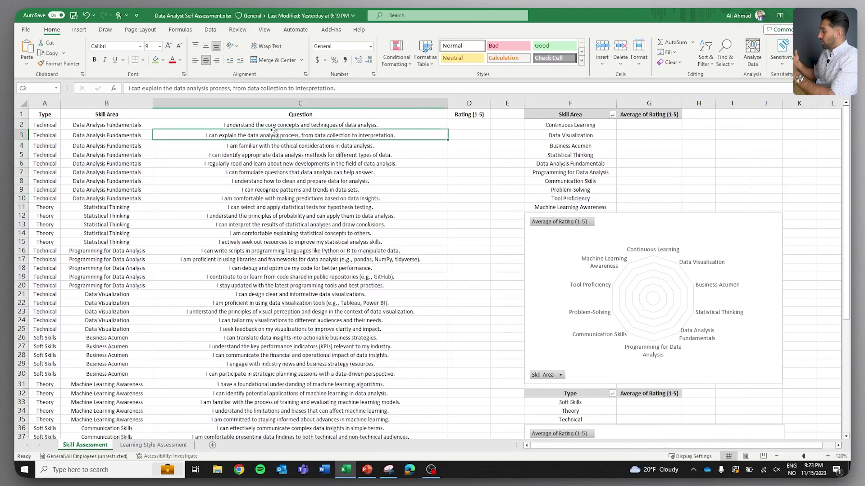
{"action": "scroll", "coordinate": [275, 202], "scroll_direction": "down", "scroll_amount": 7}
{"action": "scroll", "coordinate": [279, 221], "scroll_direction": "up", "scroll_amount": 8}
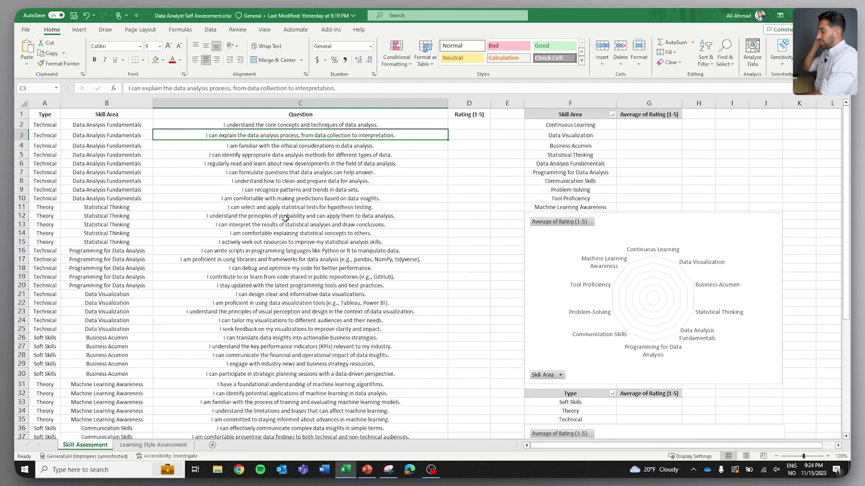
Rate the first Data Analysis Fundamentals question 5, refresh all pivot tables and check that skill area's average
{"action": "key", "text": "Up"}
{"action": "key", "text": "Right"}
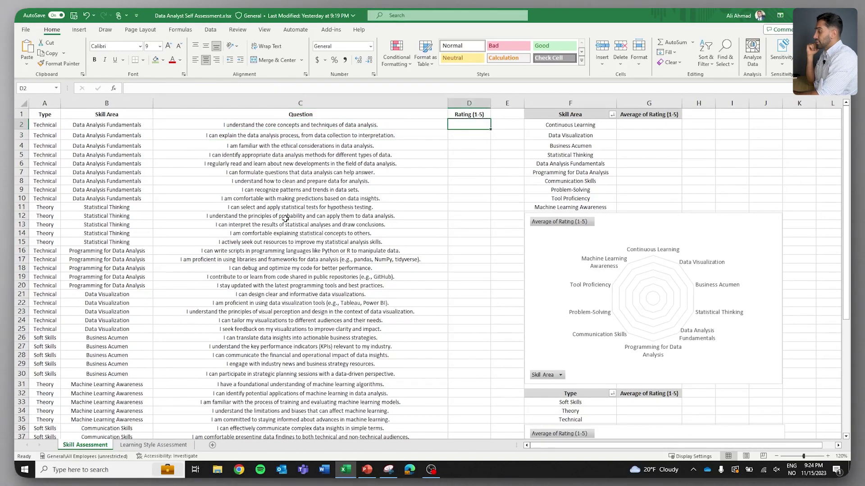
{"action": "type", "text": "5"}
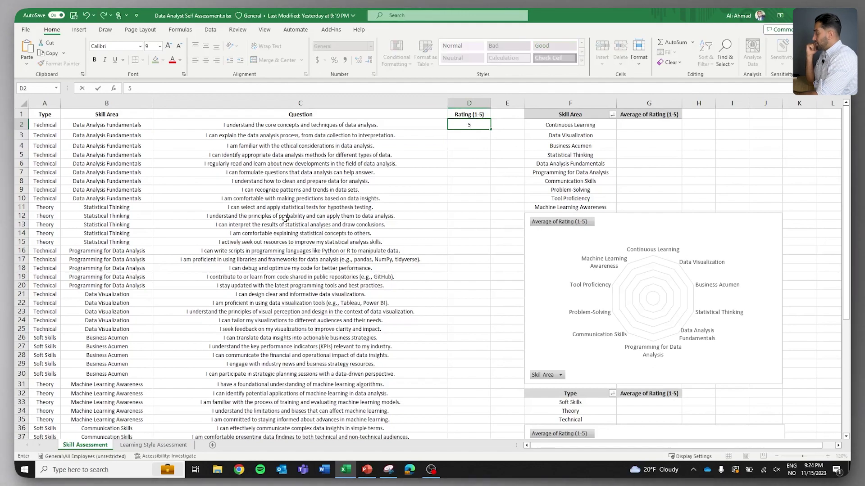
{"action": "key", "text": "Return"}
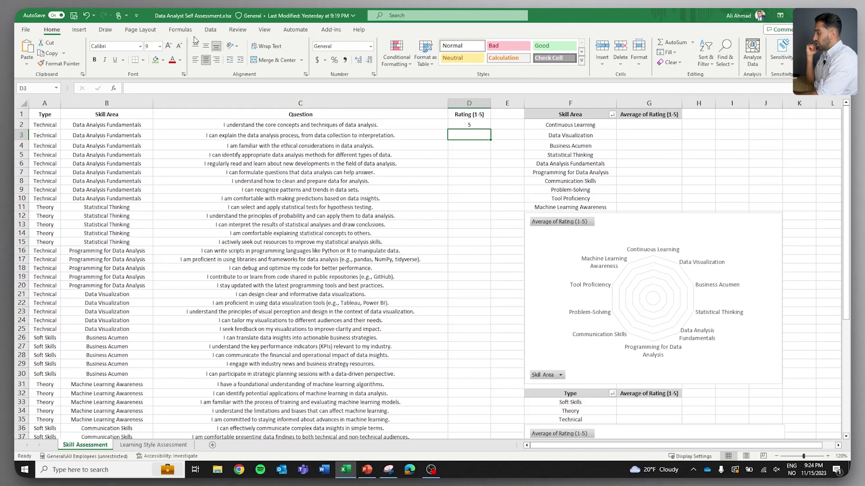
{"action": "left_click", "coordinate": [212, 30]}
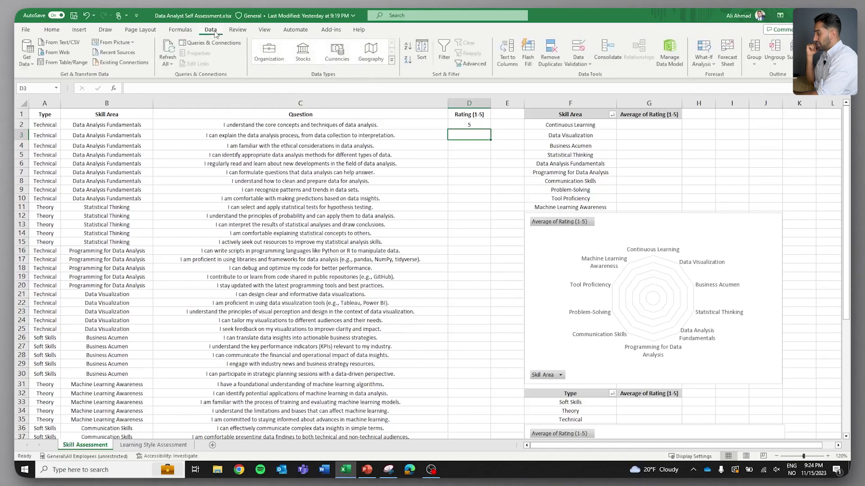
{"action": "left_click", "coordinate": [168, 50]}
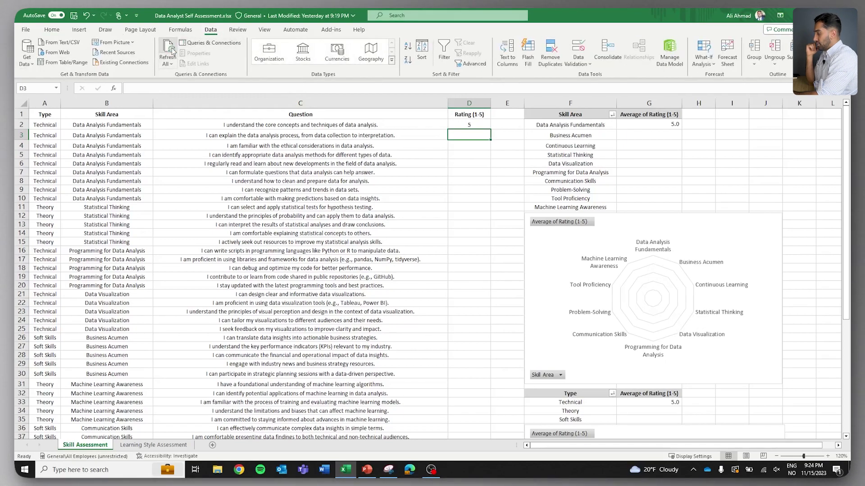
{"action": "left_click", "coordinate": [666, 126]}
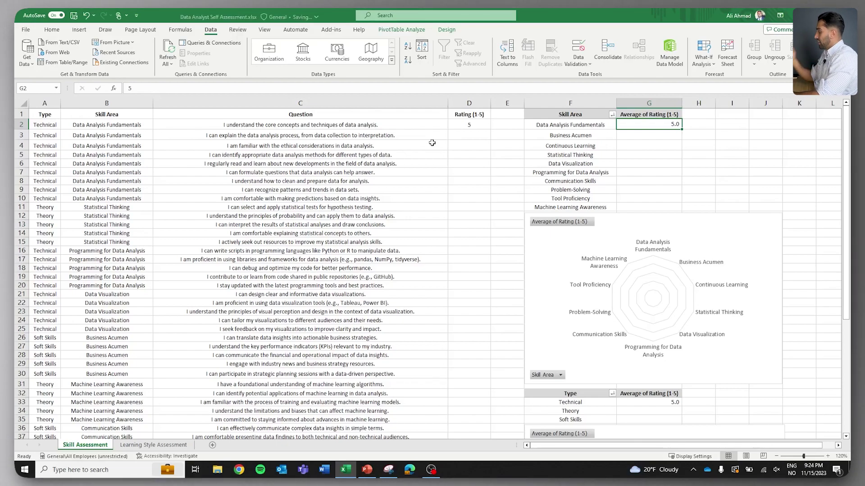
Rate the remaining Data Analysis Fundamentals questions in D3:D10 as 5, 4, 5, 4, 4, 5, 4 and 3
{"action": "left_click", "coordinate": [456, 136]}
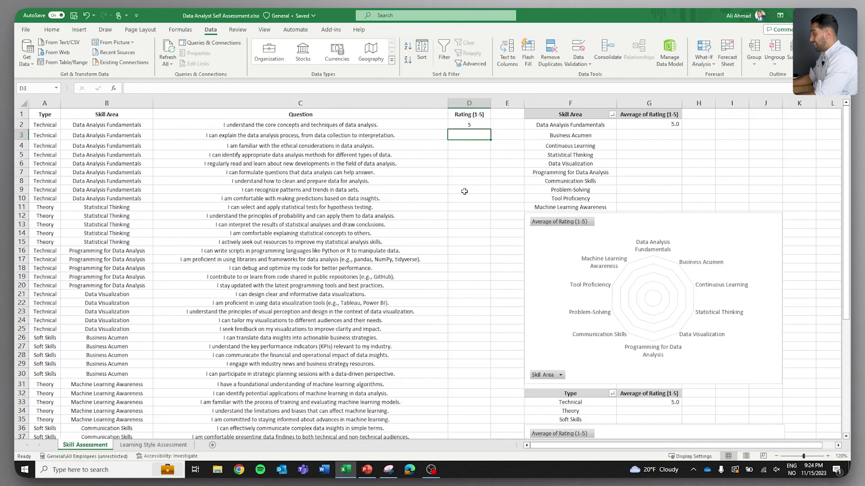
{"action": "type", "text": "5"}
{"action": "key", "text": "Return"}
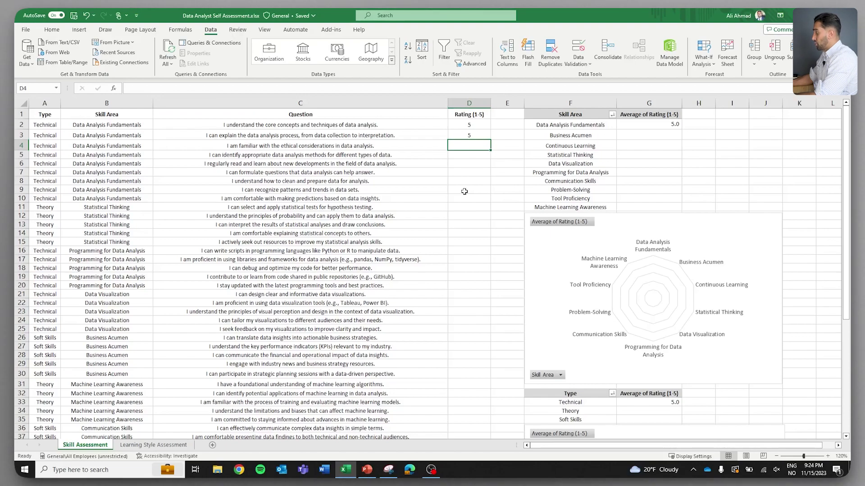
{"action": "type", "text": "4 "}
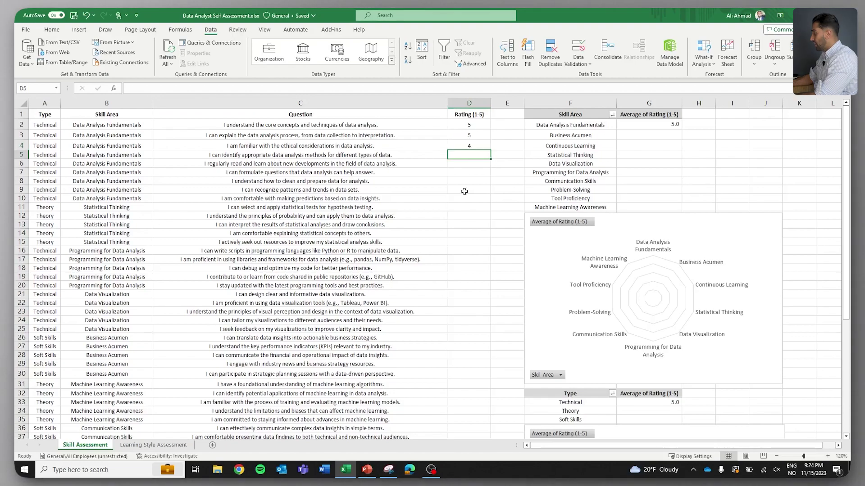
{"action": "type", "text": "5 4 4 5 4 3"}
{"action": "key", "text": "Return"}
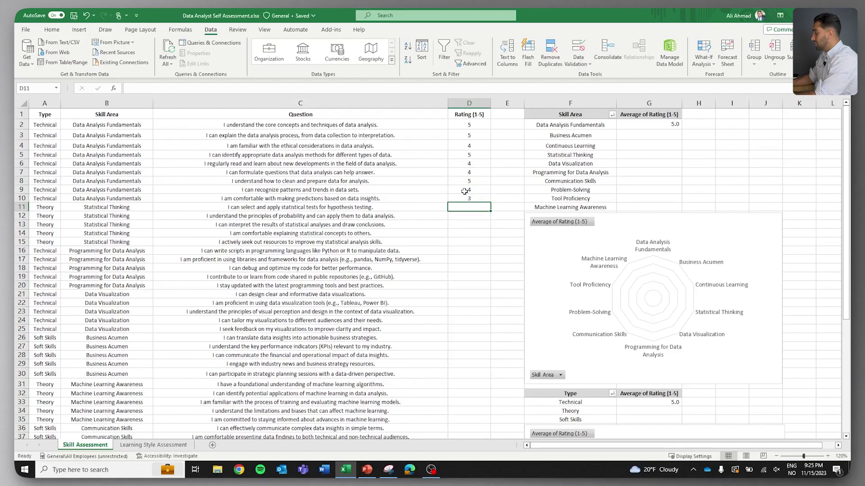
Rate the Statistical Thinking questions in D11:D15 as 2, 3, 2, 2 and 1, and refresh all pivot tables
{"action": "type", "text": "2"}
{"action": "key", "text": "Return"}
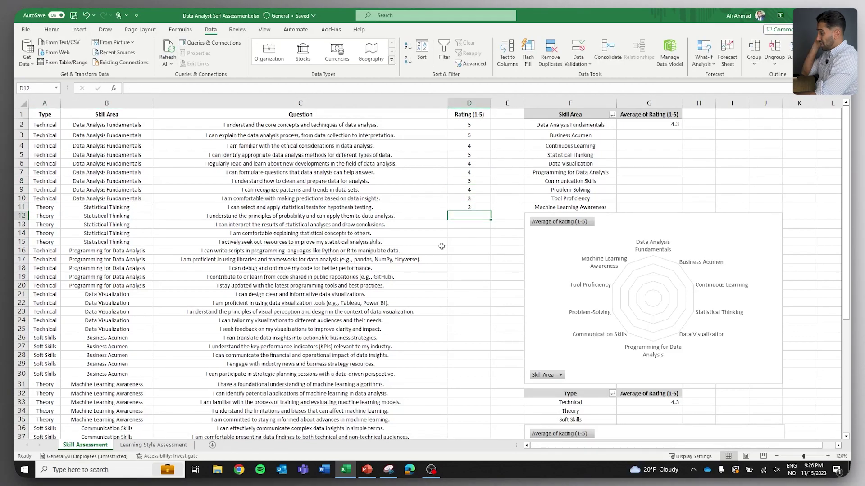
{"action": "type", "text": "3"}
{"action": "key", "text": "Return"}
{"action": "type", "text": "2"}
{"action": "key", "text": "Return"}
{"action": "type", "text": "2"}
{"action": "key", "text": "Return"}
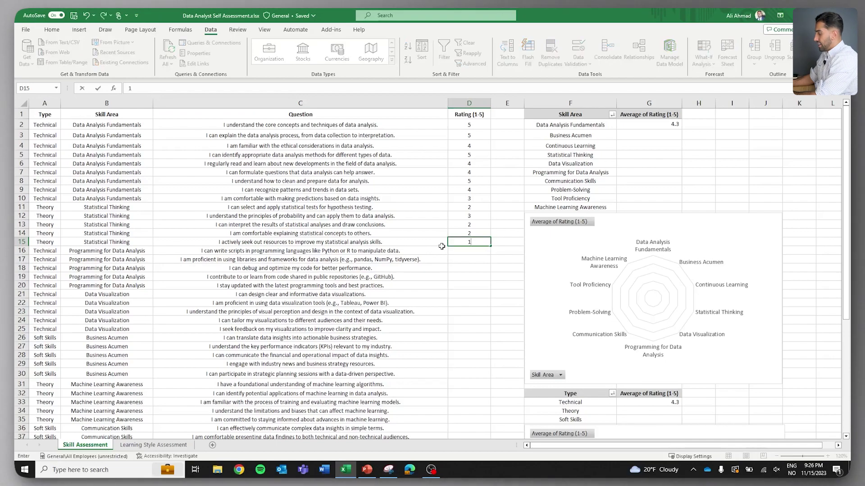
{"action": "type", "text": "1"}
{"action": "key", "text": "Return"}
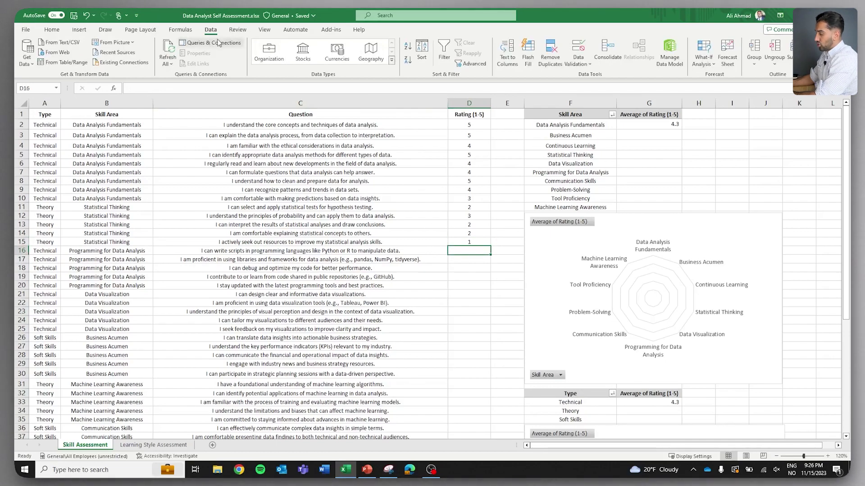
{"action": "left_click", "coordinate": [163, 43]}
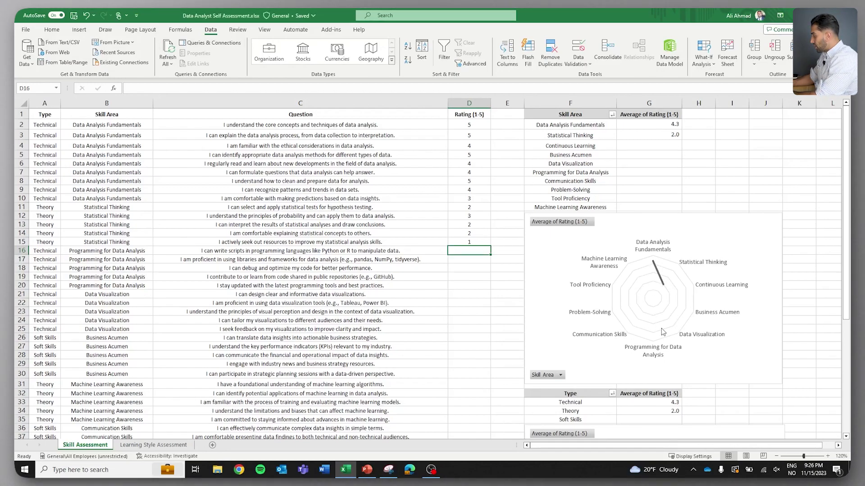
Rate the Programming for Data Analysis questions 3, 3, 2, 3 and 2, and all five Data Visualization questions 5
{"action": "scroll", "coordinate": [426, 222], "scroll_direction": "down", "scroll_amount": 1}
{"action": "type", "text": "3 3 2 3 2 5 5 "}
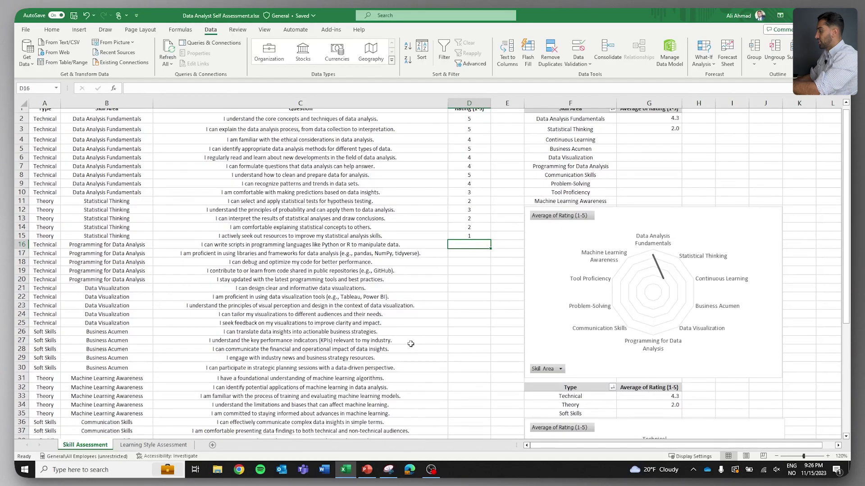
{"action": "type", "text": "5 5 5 4 4 4 4 5 3 4"}
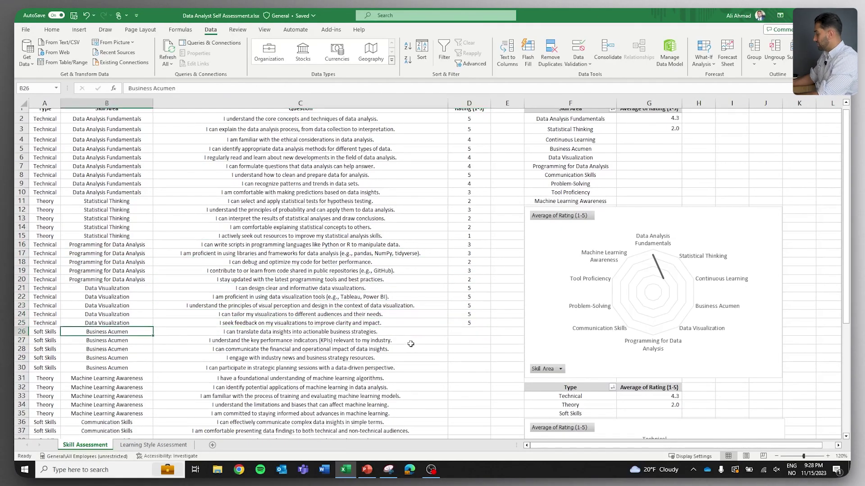
Rate the Business Acumen questions 4, 4, 4, 4 and 5, and the Machine Learning Awareness questions 3, 4, 3, 2 and 5
{"action": "scroll", "coordinate": [411, 344], "scroll_direction": "down", "scroll_amount": 5}
{"action": "key", "text": "Left"}
{"action": "type", "text": "4 4 4"}
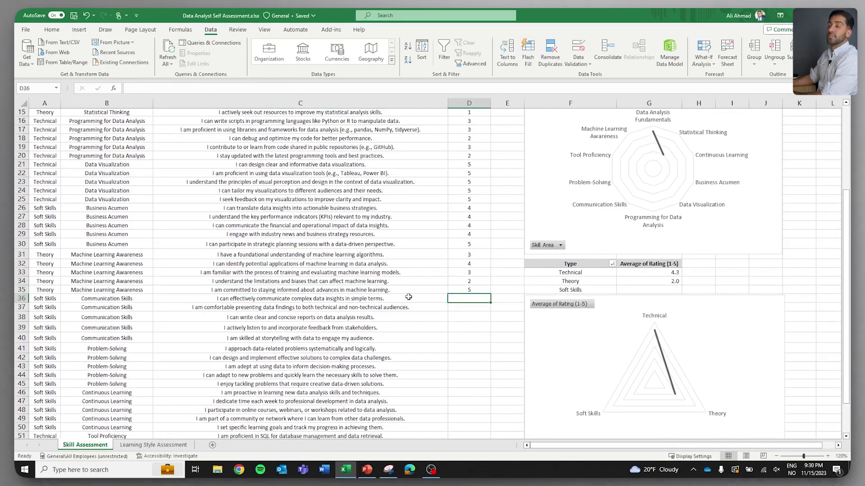
Rate the last Tool Proficiency question in D55 as 5 and refresh the pivot tables and radar charts
{"action": "scroll", "coordinate": [408, 299], "scroll_direction": "down", "scroll_amount": 3}
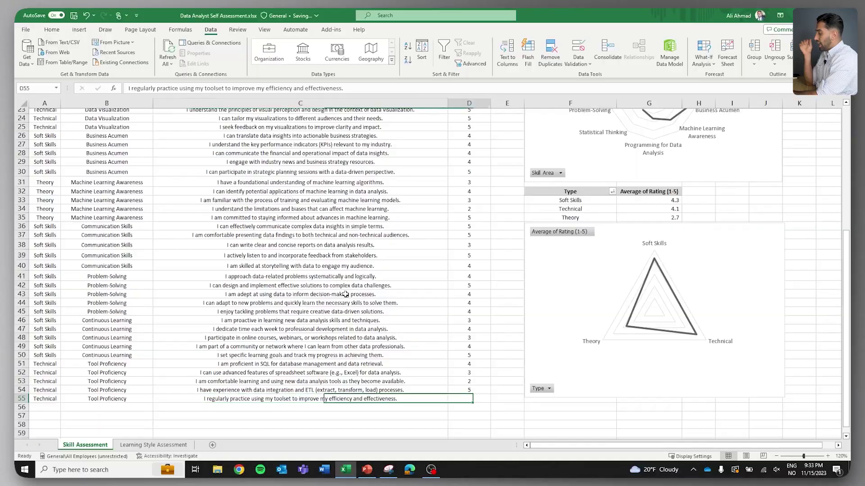
{"action": "type", "text": "5"}
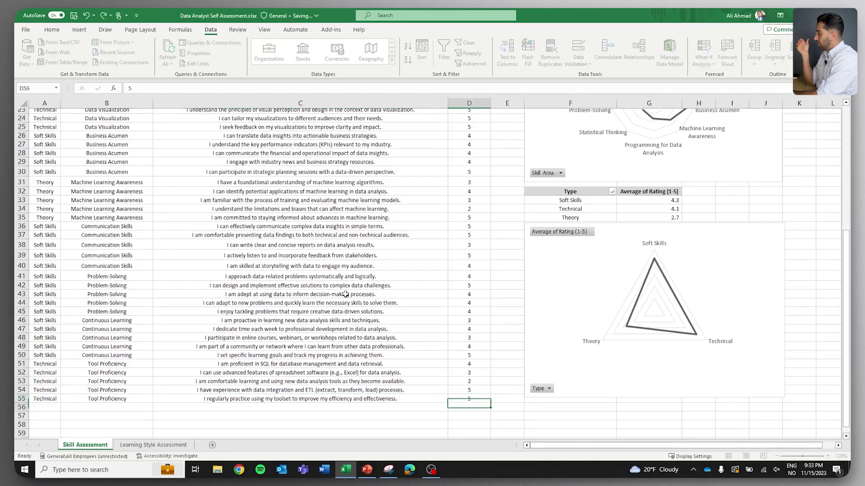
{"action": "key", "text": "Return"}
{"action": "scroll", "coordinate": [345, 294], "scroll_direction": "up", "scroll_amount": 8}
{"action": "left_click", "coordinate": [300, 234]}
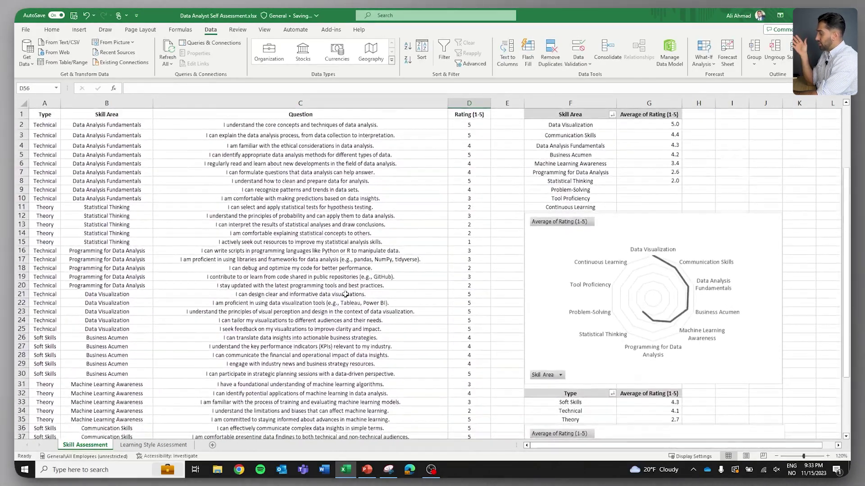
Examine the average ratings and radar charts by skill area and by type for strengths and weaknesses
{"action": "left_click", "coordinate": [827, 456]}
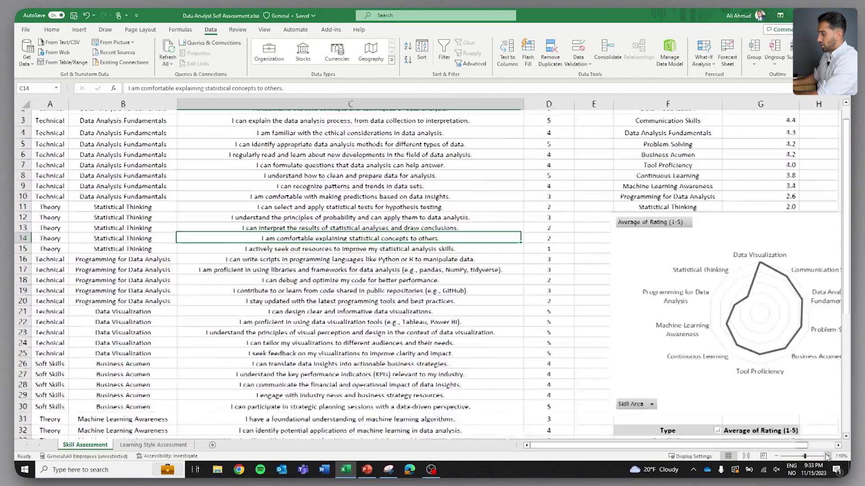
{"action": "left_click", "coordinate": [828, 456]}
{"action": "left_click_drag", "start_coordinate": [654, 448], "coordinate": [698, 448]}
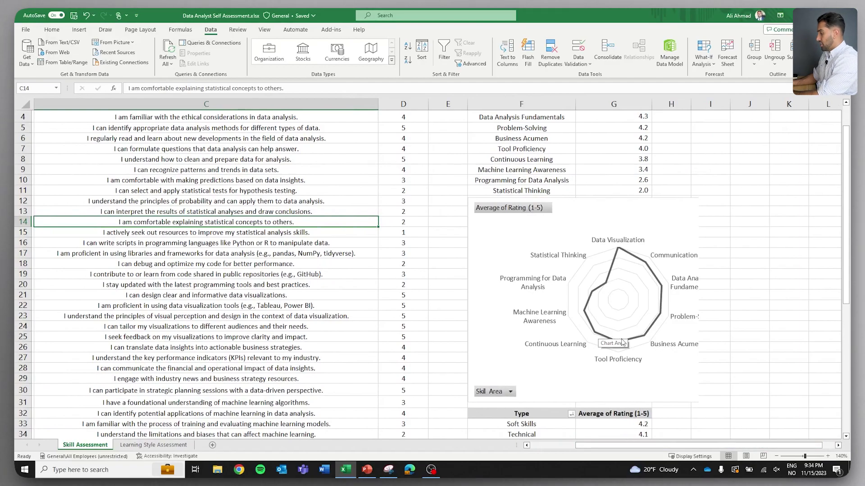
{"action": "left_click", "coordinate": [778, 456]}
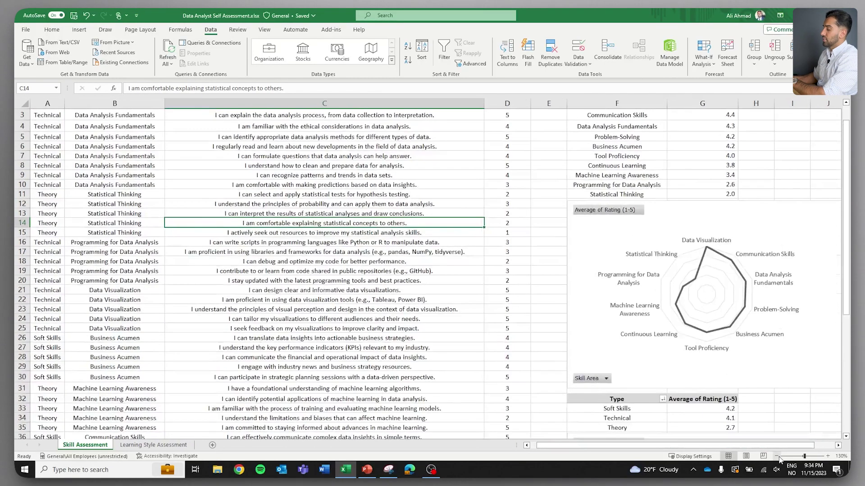
{"action": "left_click", "coordinate": [777, 457]}
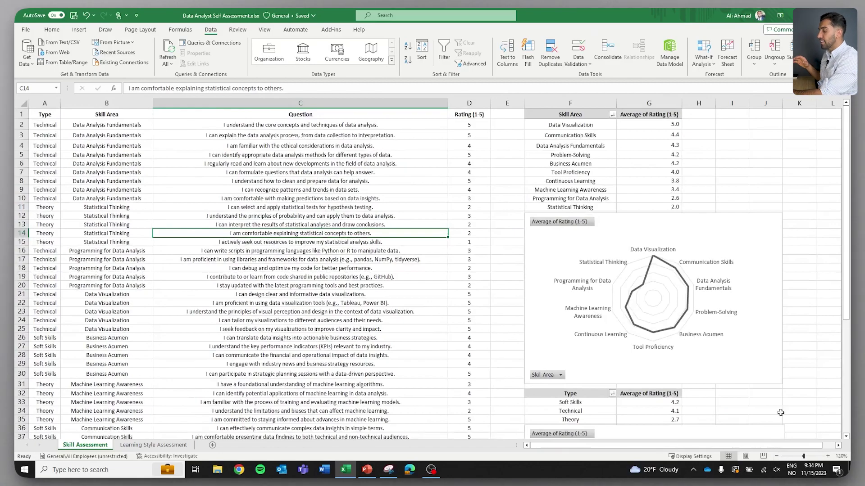
{"action": "scroll", "coordinate": [781, 413], "scroll_direction": "down", "scroll_amount": 6}
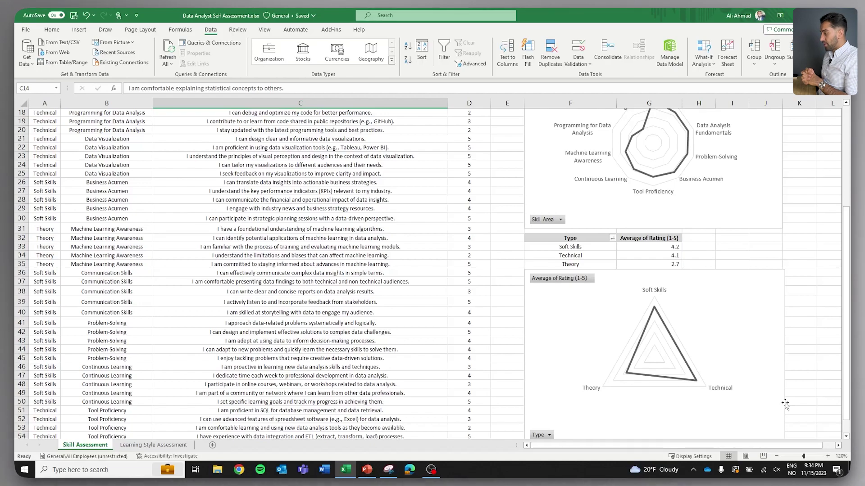
{"action": "scroll", "coordinate": [714, 304], "scroll_direction": "up", "scroll_amount": 2}
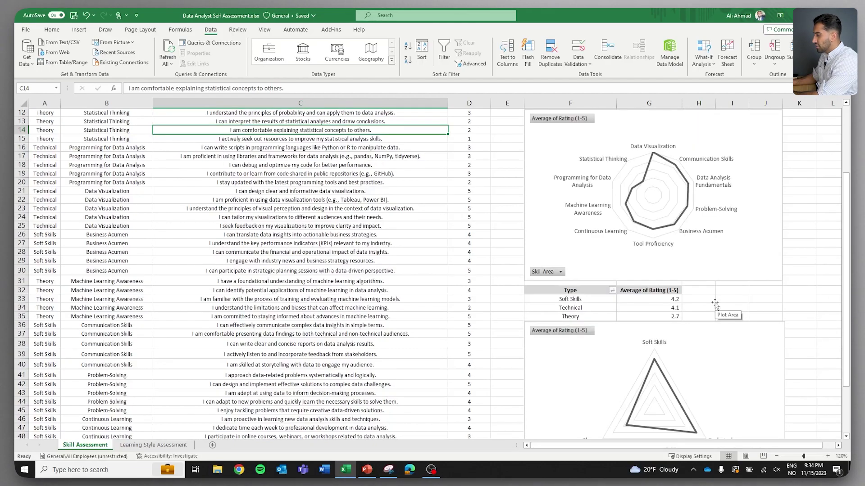
{"action": "scroll", "coordinate": [715, 305], "scroll_direction": "down", "scroll_amount": 3}
{"action": "scroll", "coordinate": [632, 190], "scroll_direction": "up", "scroll_amount": 4}
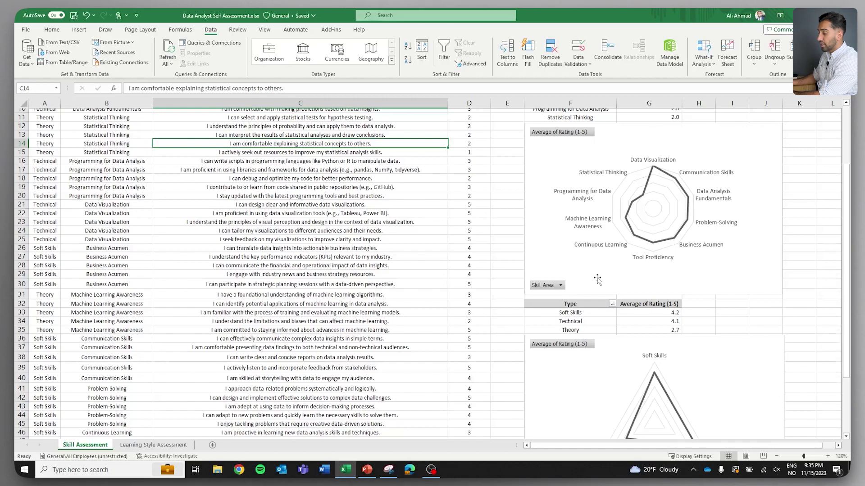
{"action": "scroll", "coordinate": [597, 280], "scroll_direction": "down", "scroll_amount": 3}
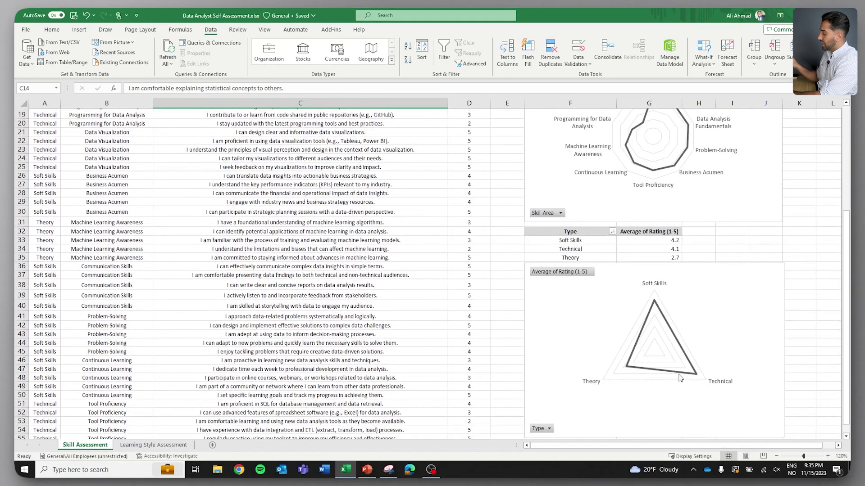
{"action": "scroll", "coordinate": [440, 344], "scroll_direction": "up", "scroll_amount": 6}
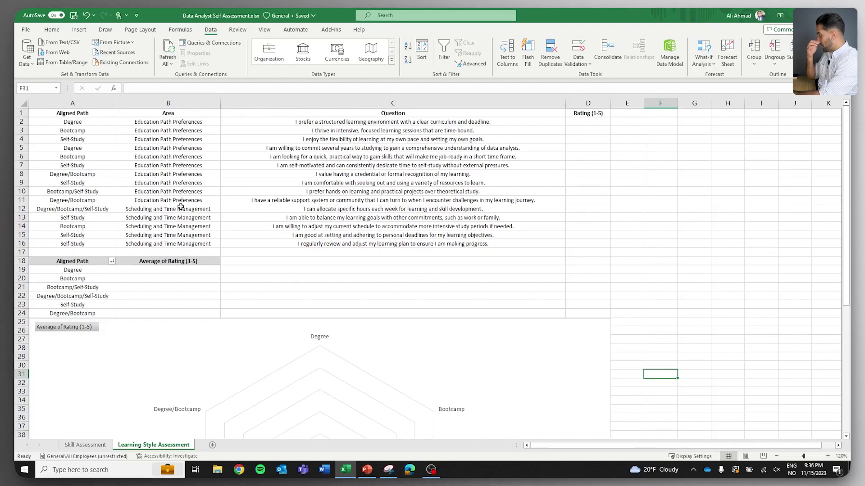
On the Learning Style Assessment sheet, enter ratings 4, 5, 4, 2, 4, 5, 3, 4, 5, 2, 4 and 4 in D2:D13
{"action": "left_click", "coordinate": [587, 122]}
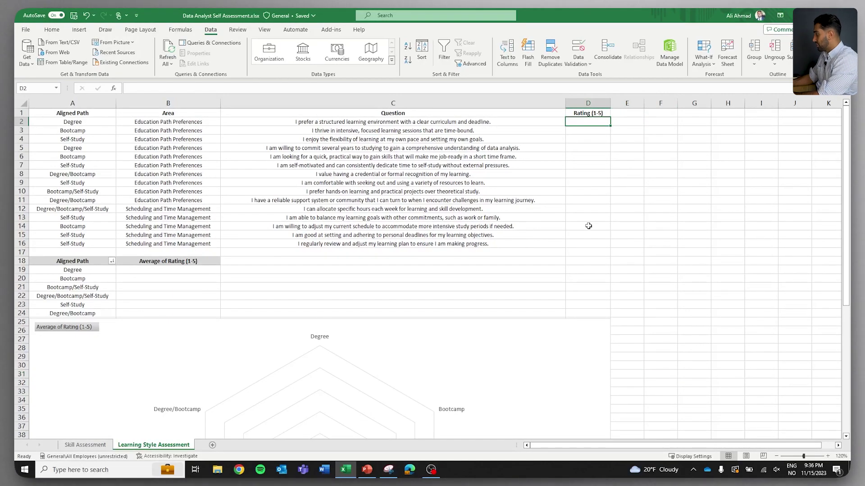
{"action": "type", "text": "4 5 4 2 4 5 3 4 5 2"}
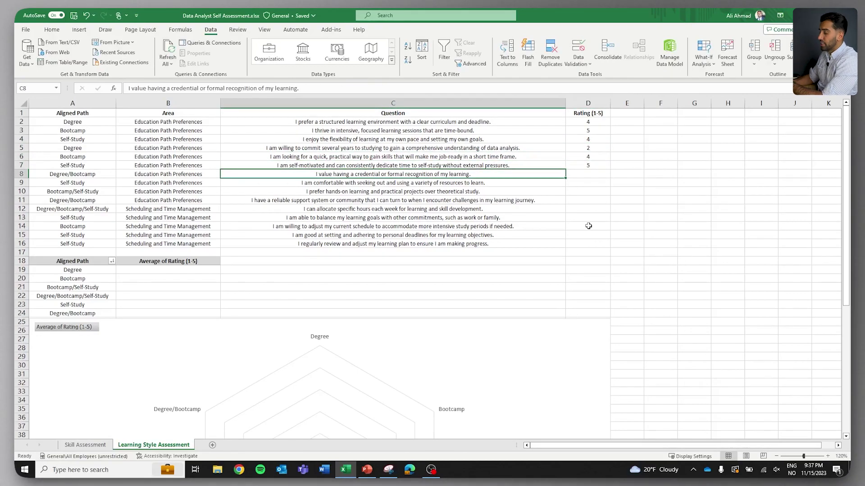
{"action": "key", "text": "Left"}
{"action": "key", "text": "Down"}
{"action": "key", "text": "Down"}
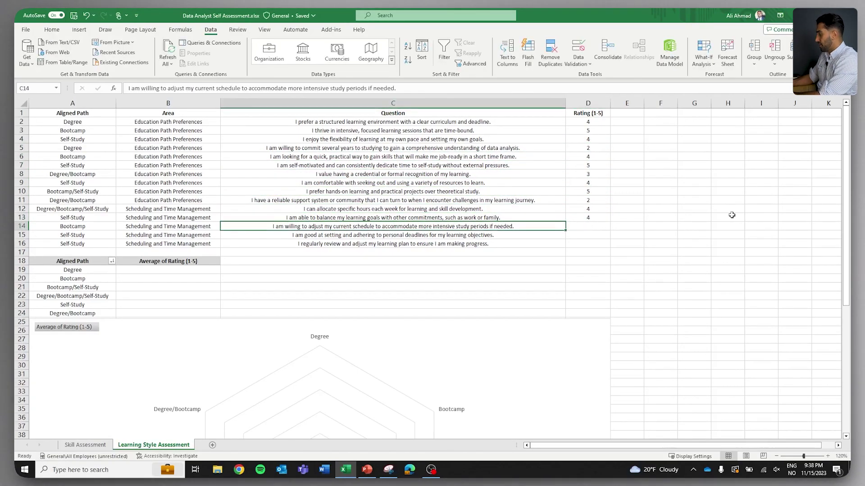
{"action": "key", "text": "Down"}
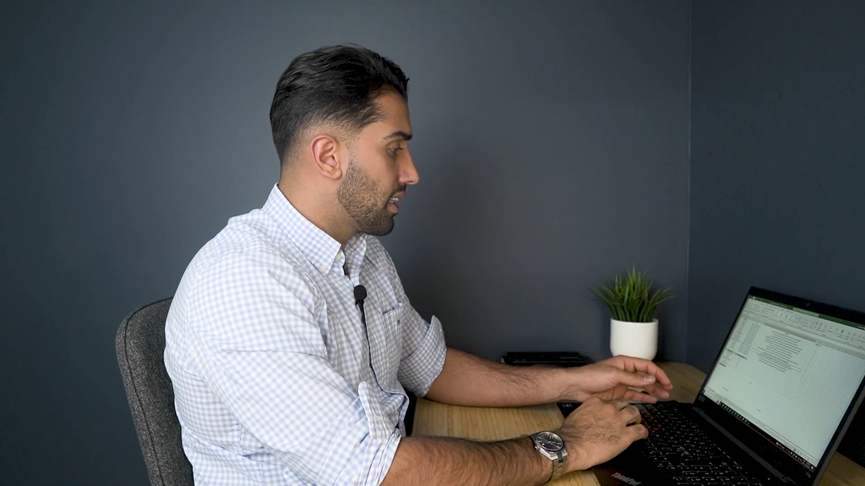